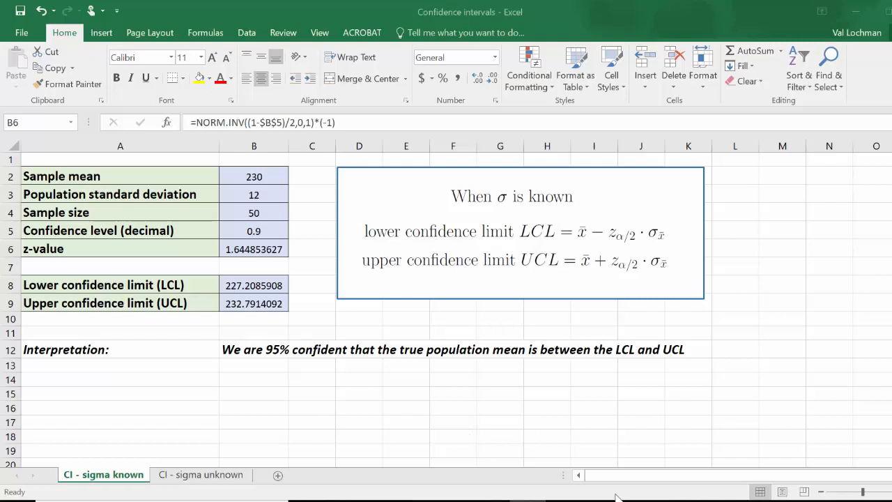
# Read homework problem 8.2.10-T in Chrome and examine the known-sigma confidence limit formulas in the Excel workbook.
pyautogui.click(461, 481)
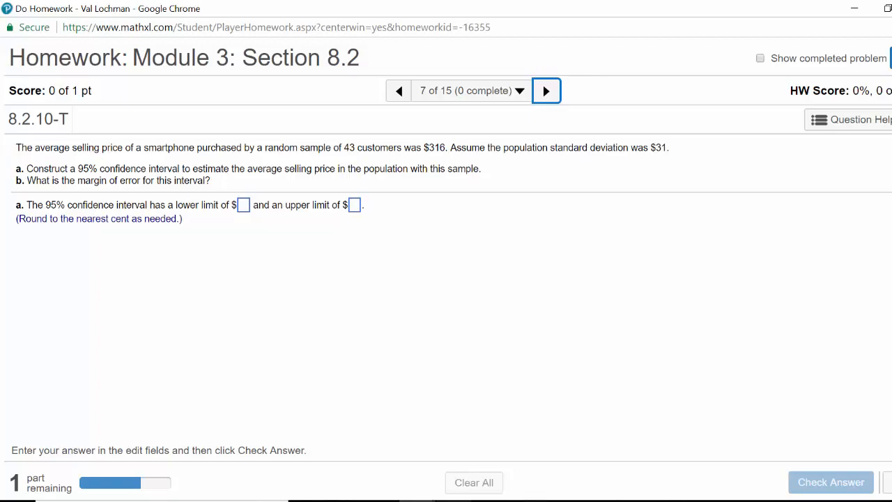
pyautogui.hotkey('alt', 'Tab')
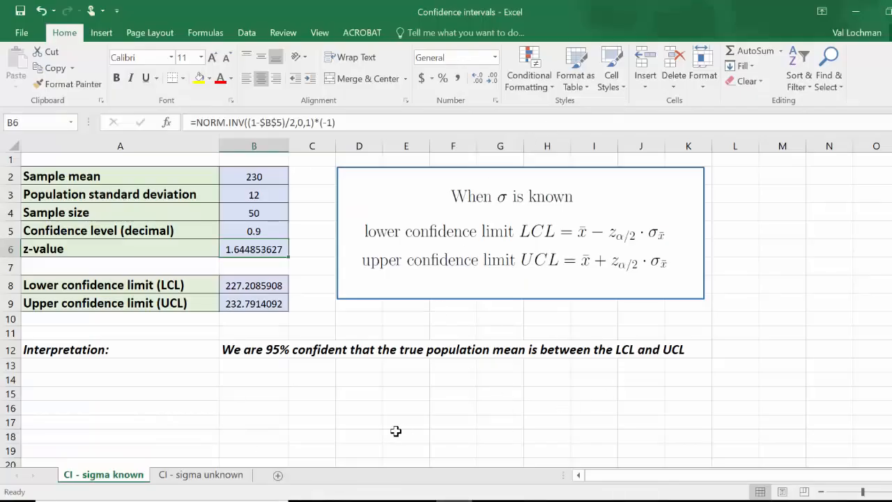
pyautogui.click(655, 202)
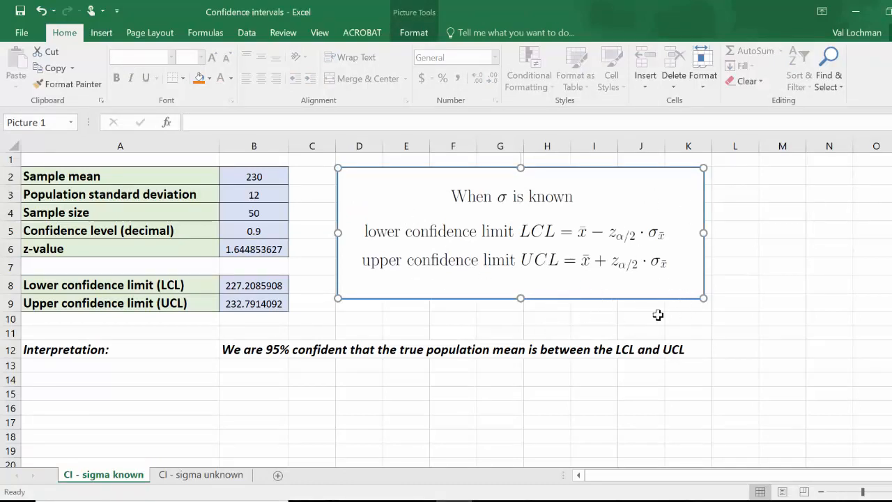
pyautogui.click(560, 318)
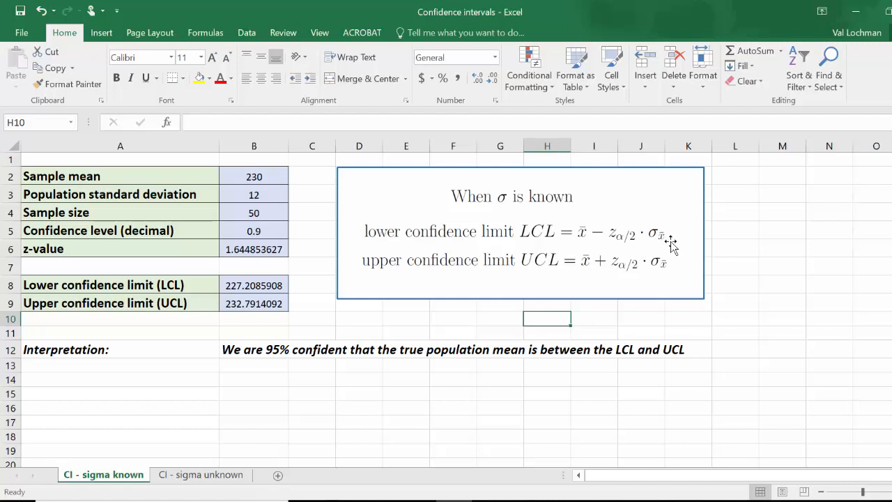
pyautogui.click(745, 196)
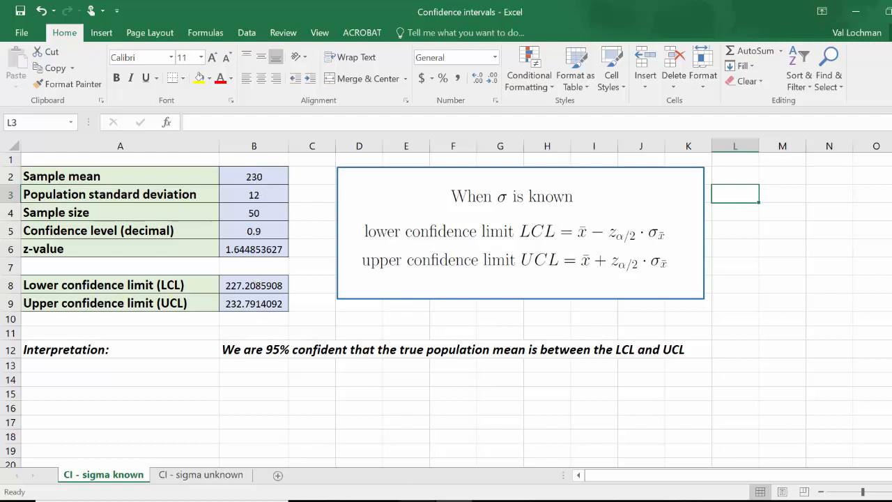
# Check the homework problem in Chrome and enter its data in Excel: sample mean 316, population standard deviation 31, sample size 43, confidence level .95.
pyautogui.click(417, 500)
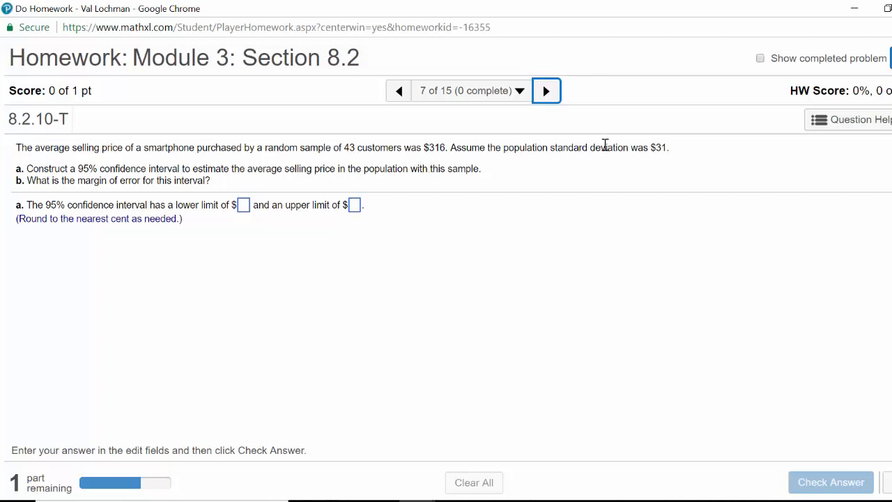
pyautogui.hotkey('alt', 'Tab')
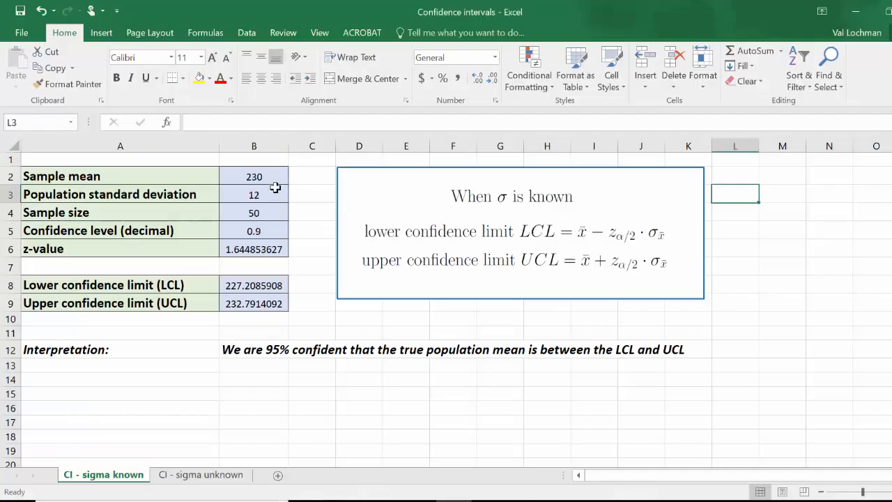
pyautogui.write('316')
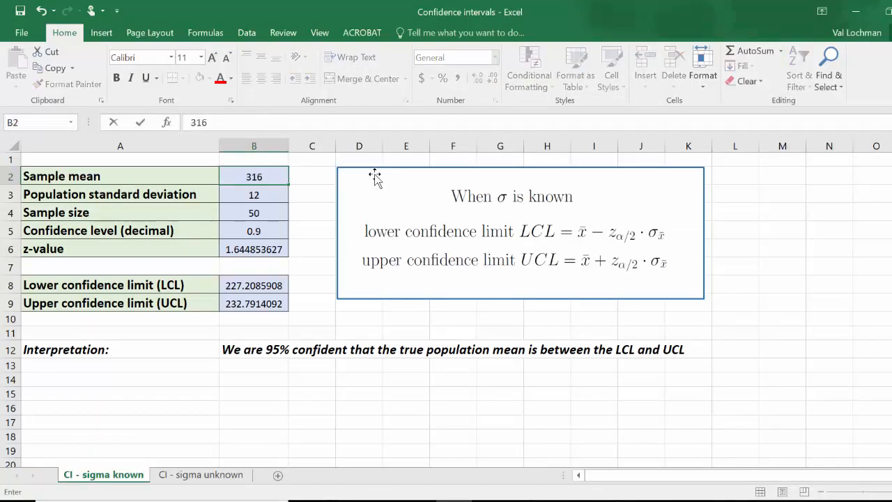
pyautogui.press('Return')
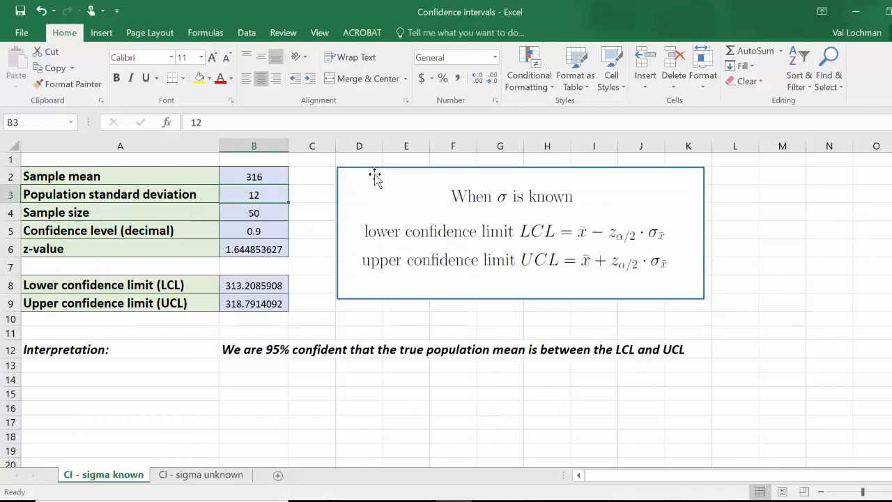
pyautogui.write('31')
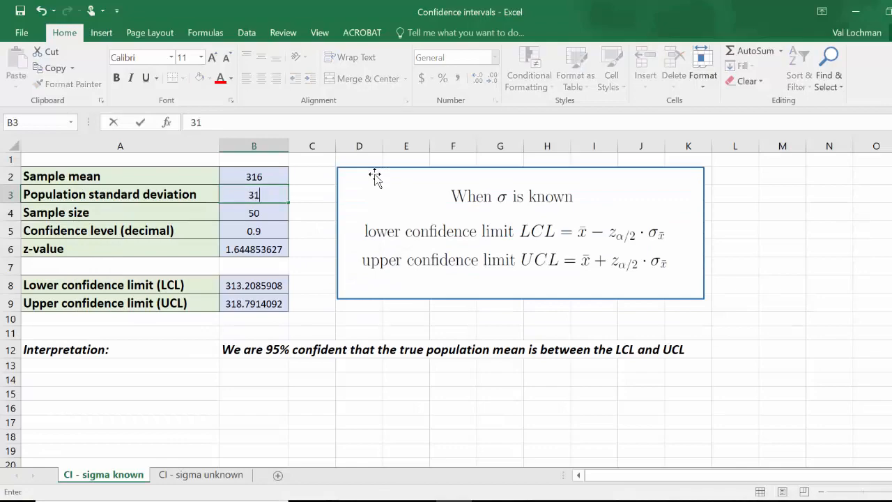
pyautogui.press('Return')
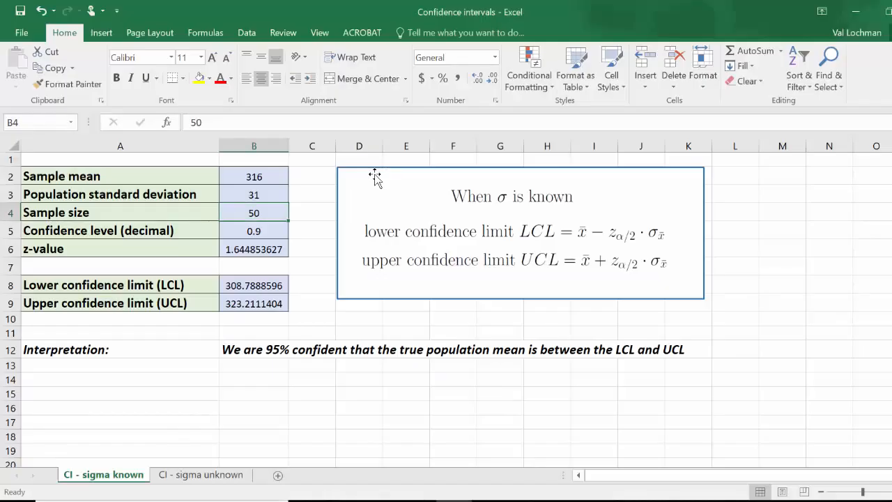
pyautogui.write('43')
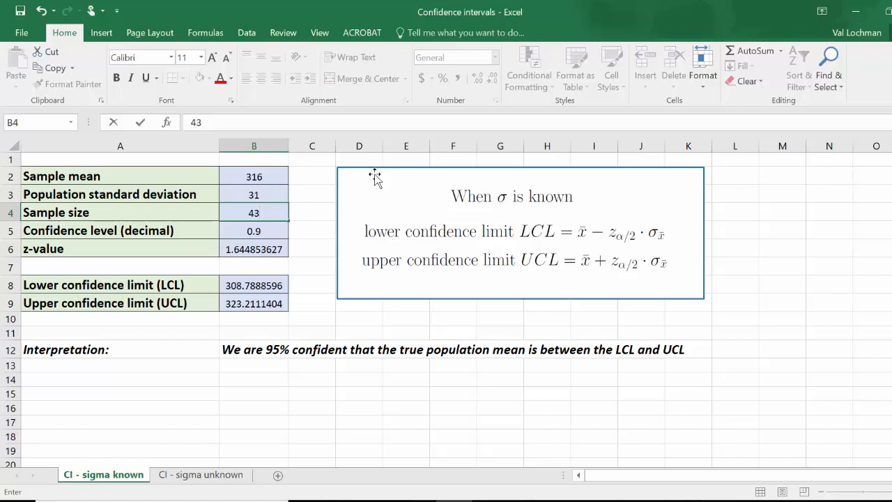
pyautogui.press('Return')
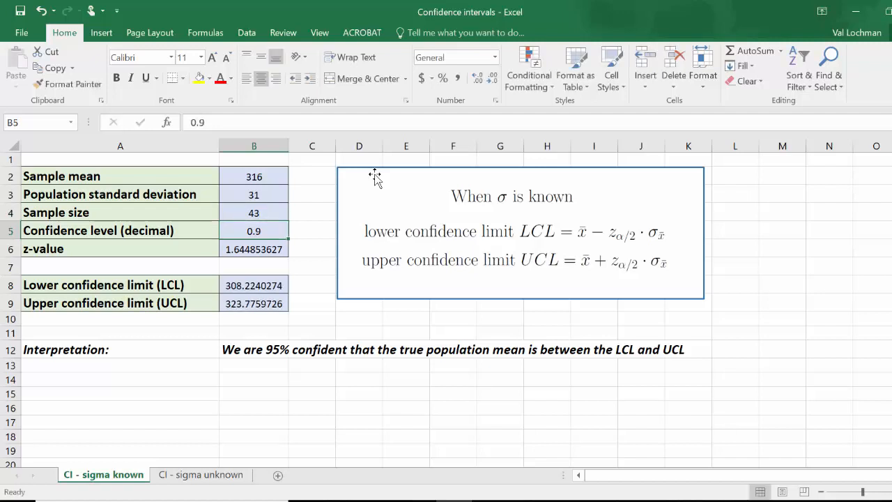
pyautogui.write('.95')
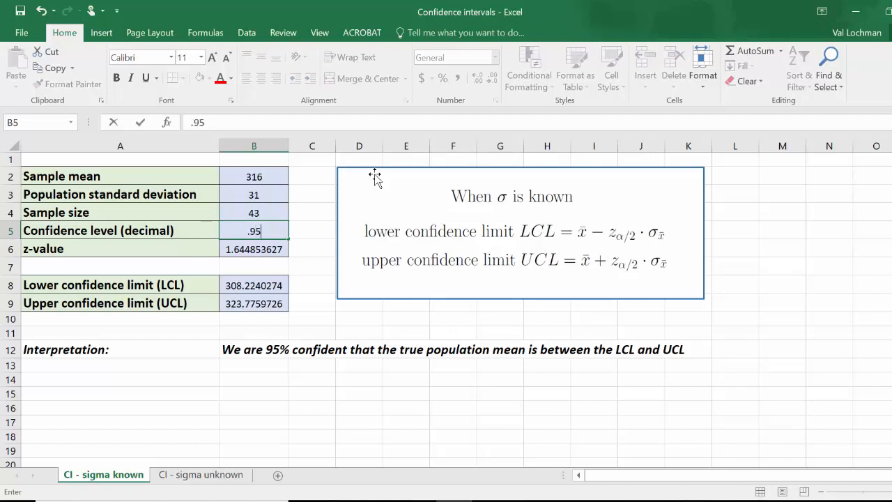
pyautogui.press('Return')
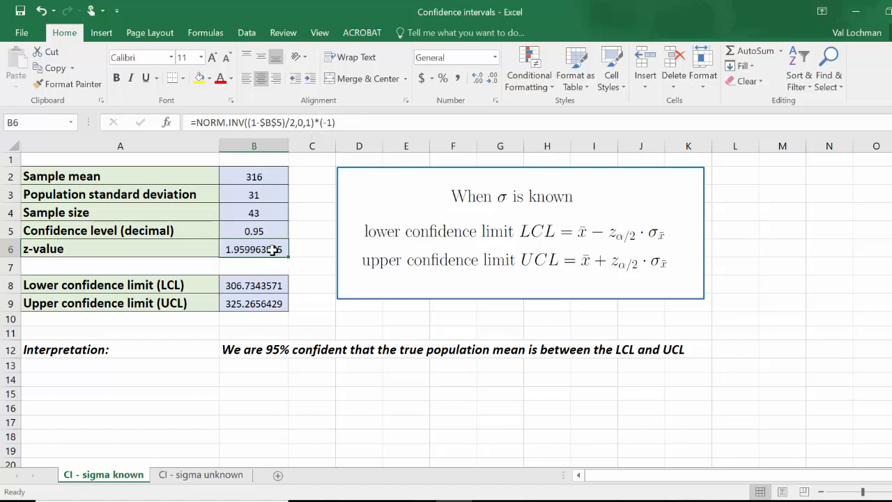
# Inspect and compare the formulas behind the lower and upper confidence limits in cells B8 and B9.
pyautogui.click(256, 287)
pyautogui.click(255, 306)
pyautogui.click(256, 286)
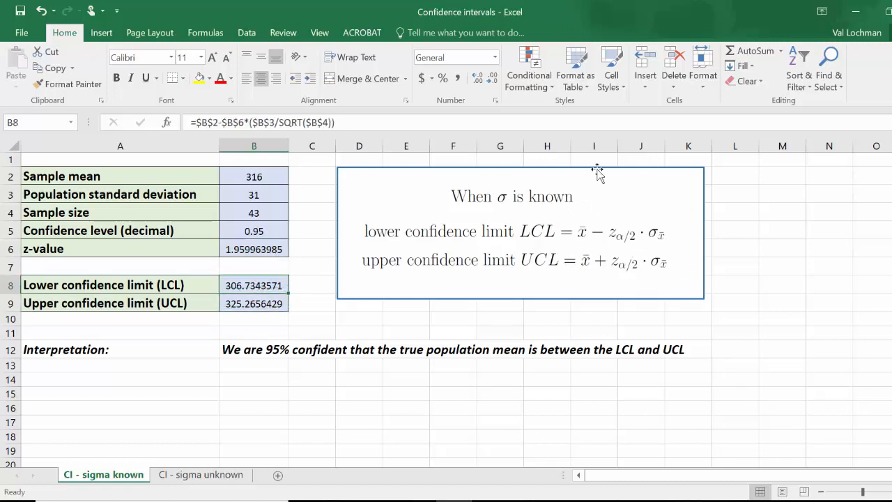
pyautogui.click(260, 304)
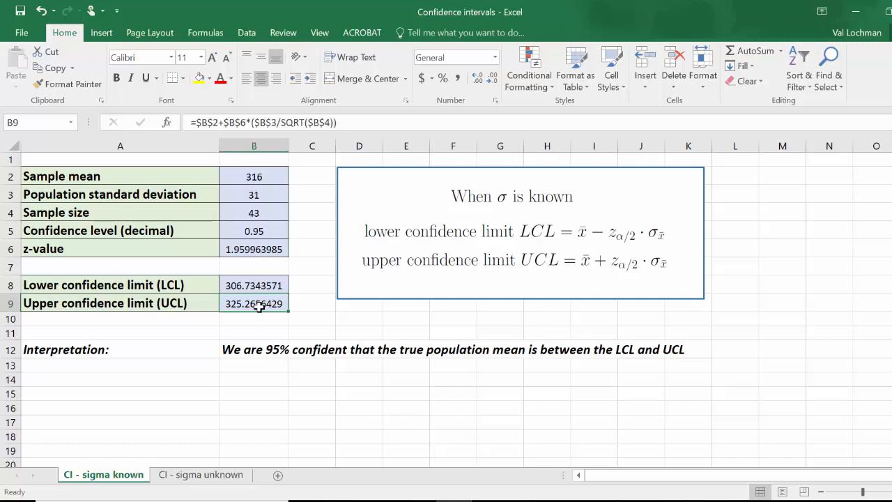
pyautogui.click(264, 284)
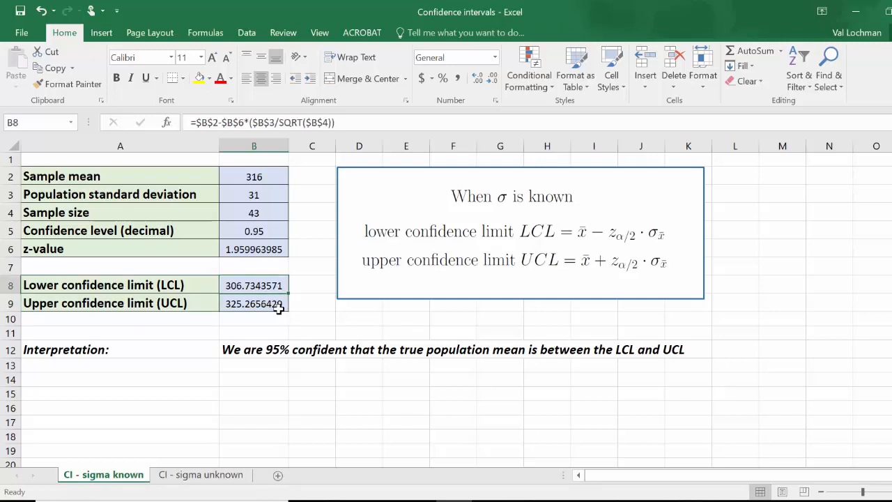
pyautogui.click(268, 304)
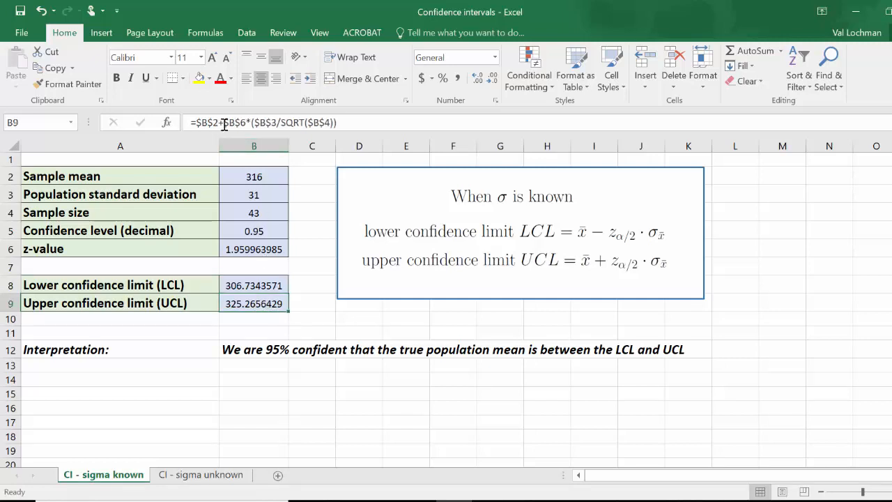
pyautogui.click(264, 284)
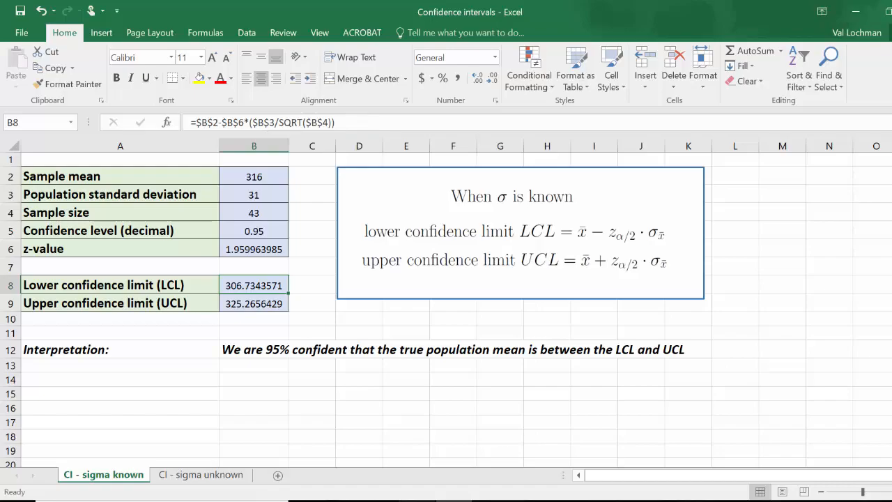
# Switch to the homework in Chrome and enter 306.73 as the confidence interval's lower limit, checking it against the Excel sheet.
pyautogui.click(413, 496)
pyautogui.click(244, 205)
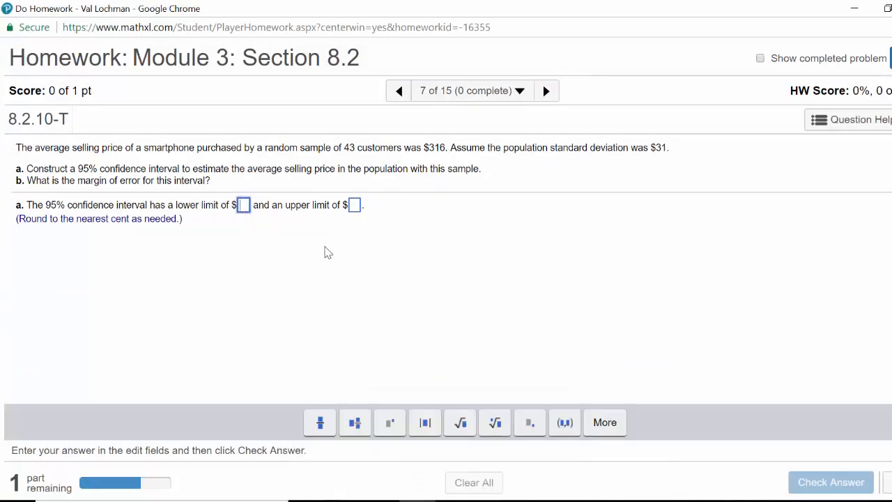
pyautogui.hotkey('alt', 'Tab')
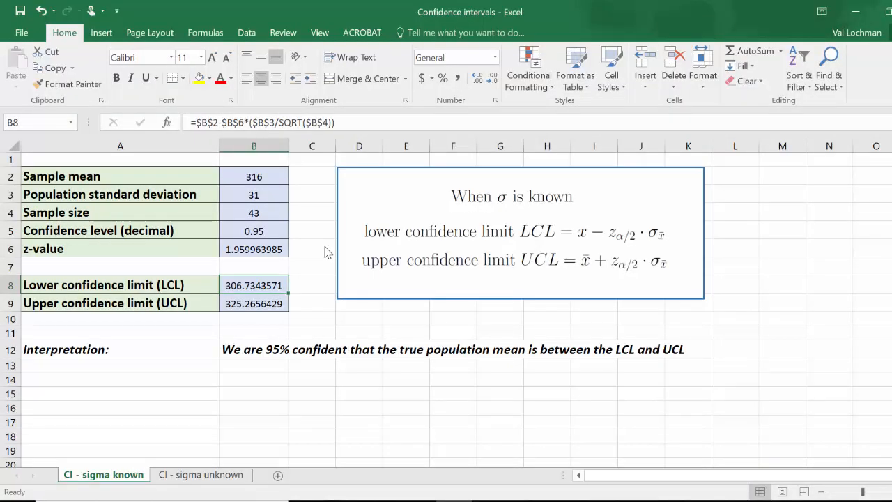
pyautogui.hotkey('alt', 'Tab')
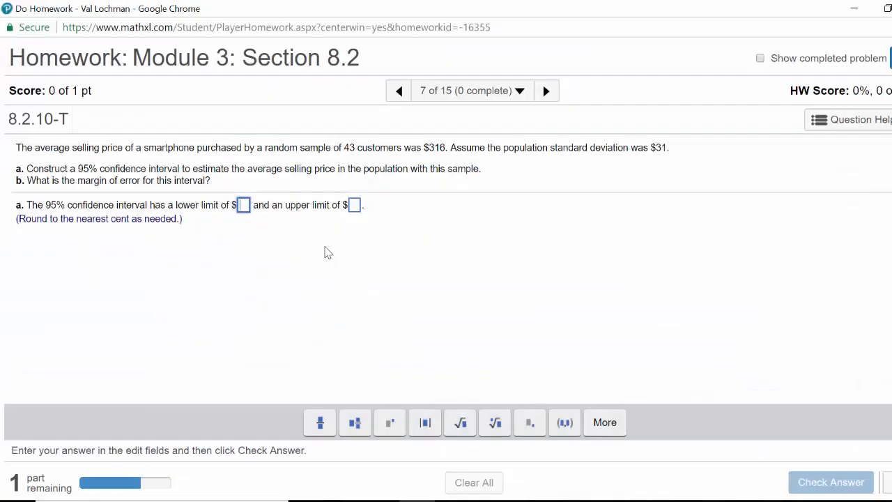
pyautogui.write('306')
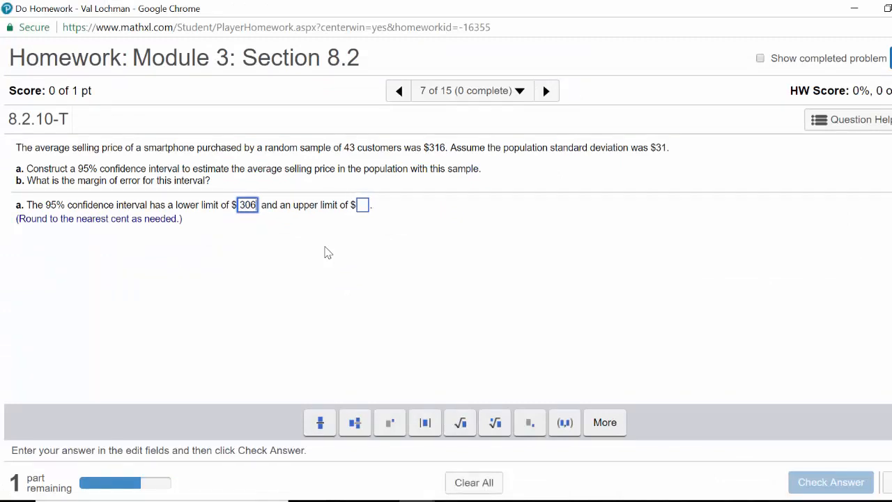
pyautogui.write('.73')
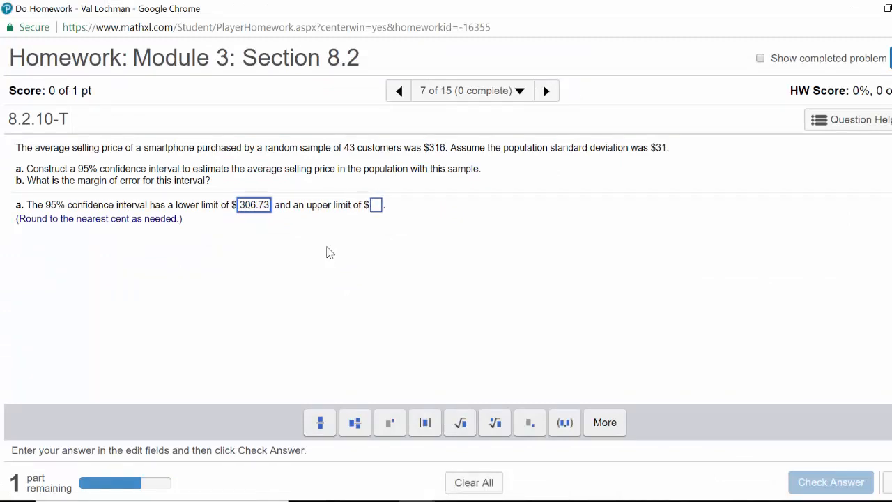
# Enter 325.27 as the upper limit after checking it in Excel, submit part a, and dismiss the feedback message.
pyautogui.click(376, 208)
pyautogui.hotkey('alt', 'Tab')
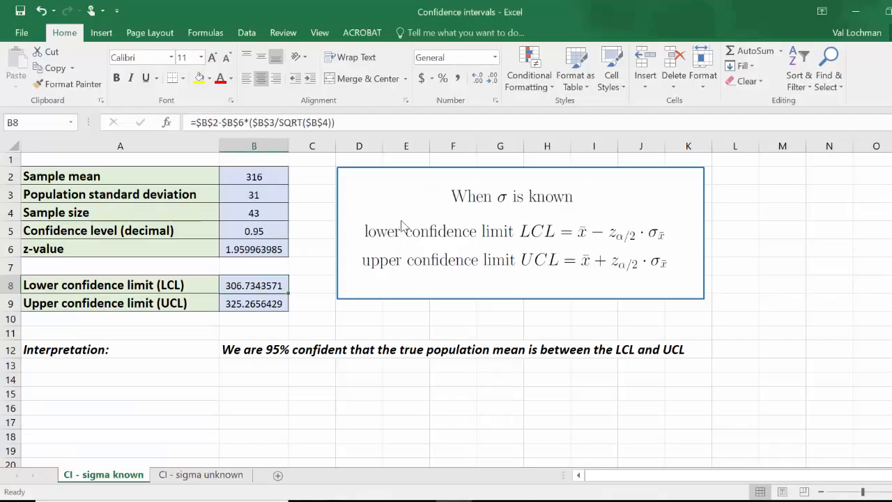
pyautogui.hotkey('alt', 'Tab')
pyautogui.write('32')
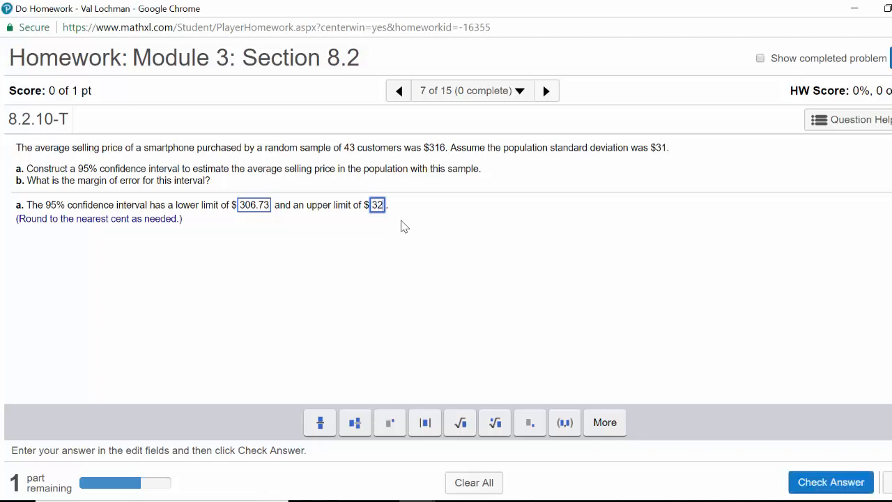
pyautogui.write('5.27')
pyautogui.press('Return')
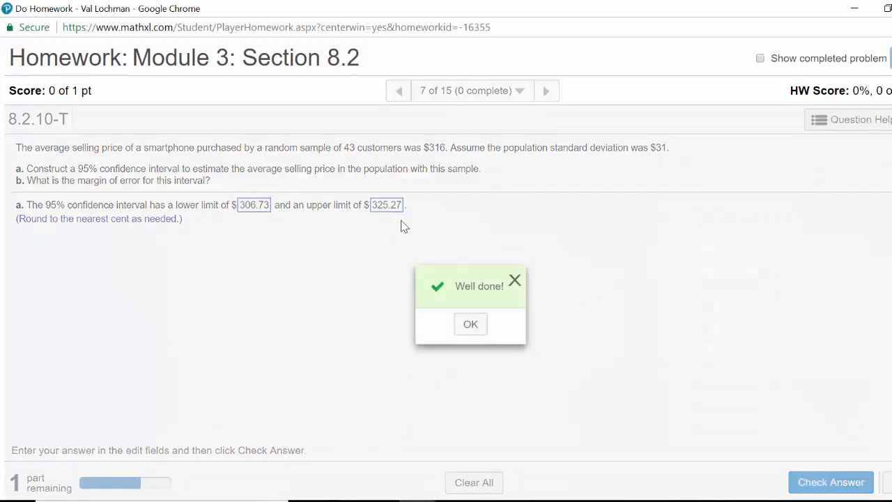
pyautogui.click(466, 323)
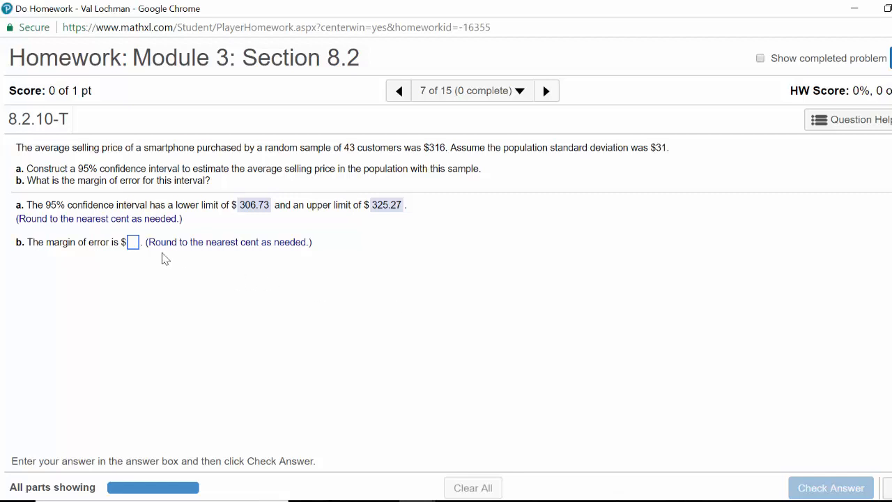
# Switch to Excel and calculate the margin of error in cell D10 with the formula =B6*B3/SQRT(43).
pyautogui.click(132, 244)
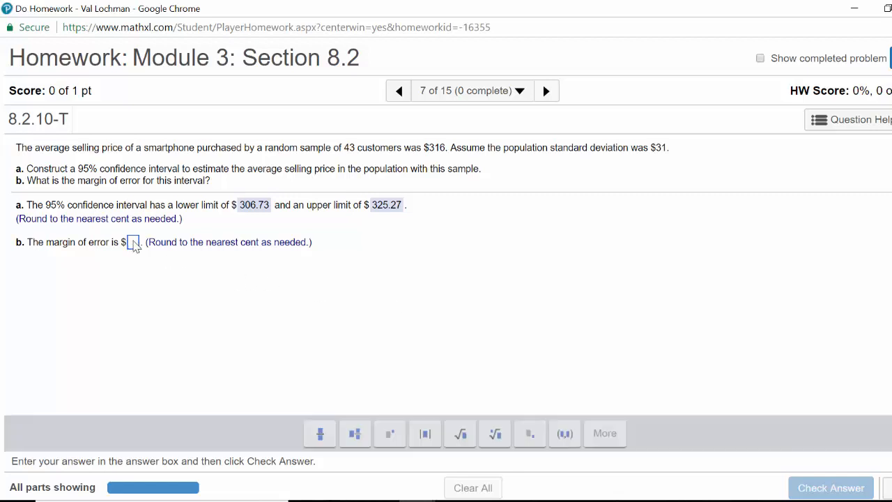
pyautogui.hotkey('alt', 'Tab')
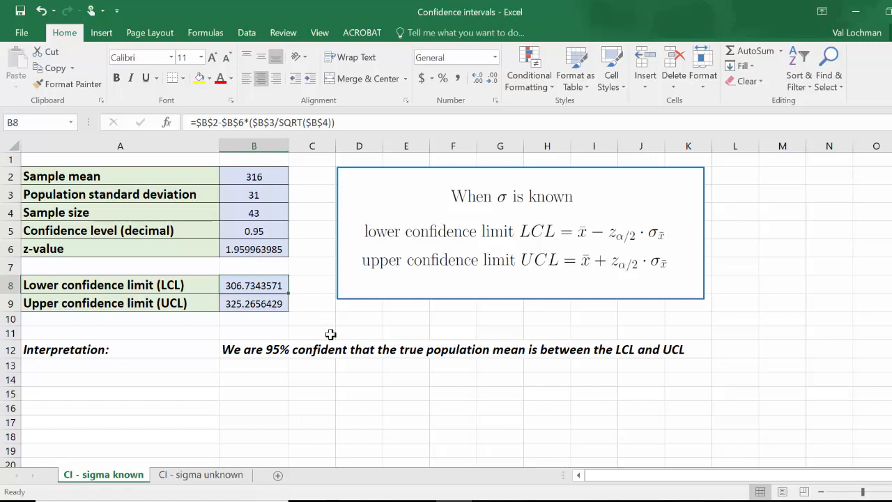
pyautogui.click(361, 320)
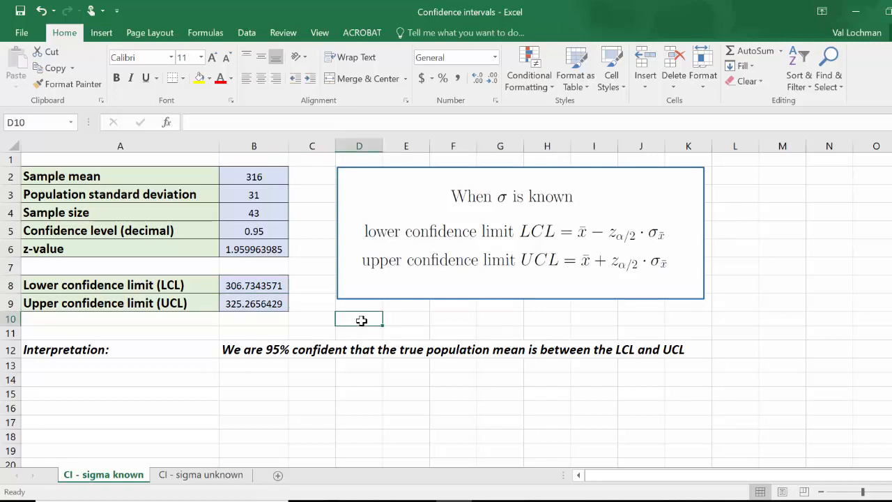
pyautogui.write('=')
pyautogui.click(269, 249)
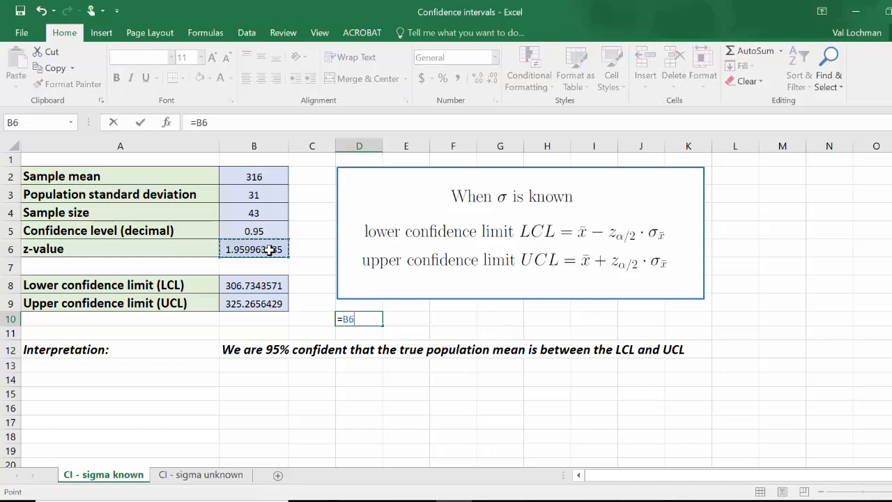
pyautogui.write('*')
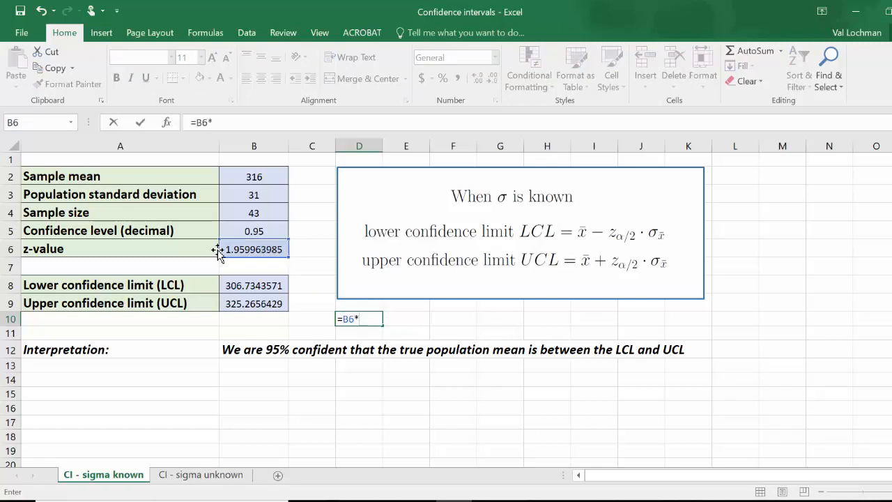
pyautogui.click(262, 197)
pyautogui.write('/')
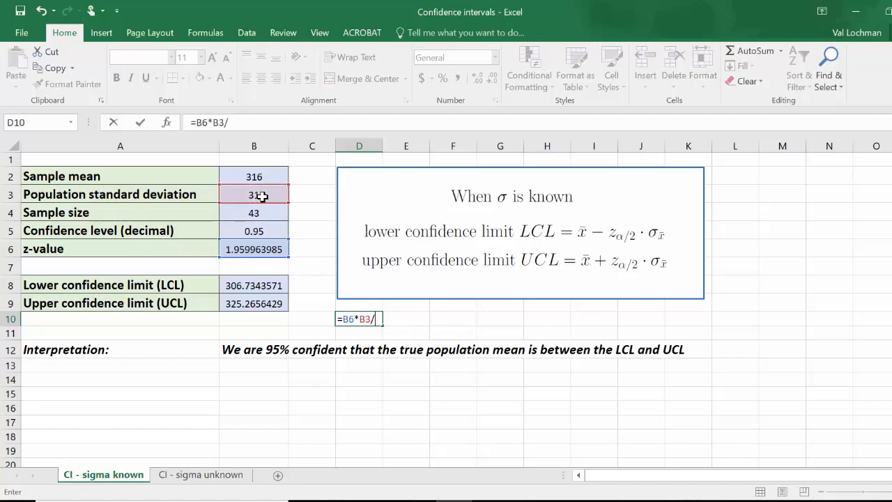
pyautogui.write('sqrt')
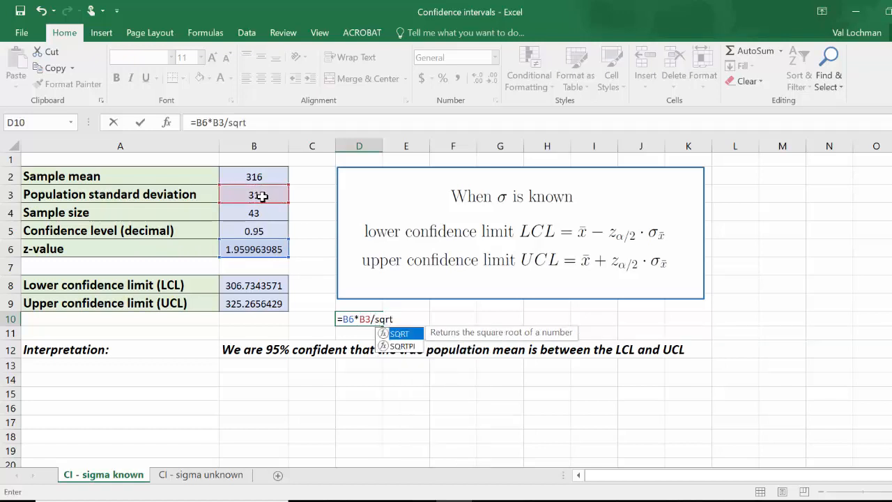
pyautogui.write('(')
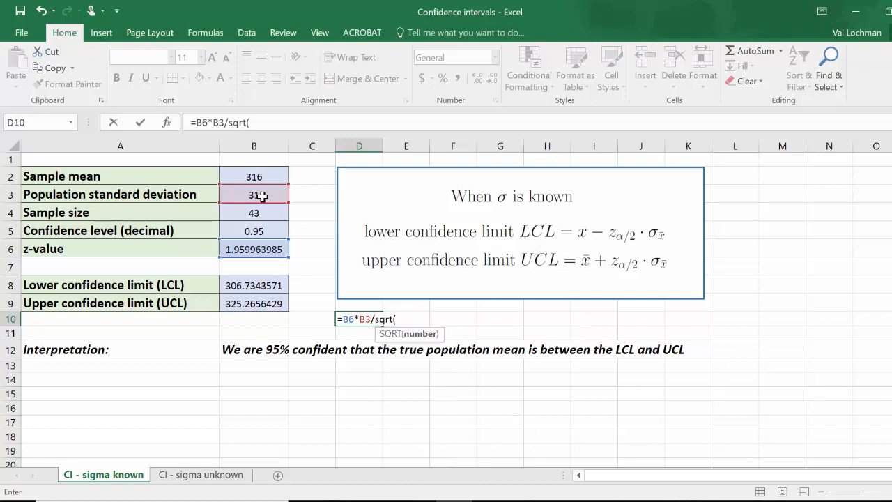
pyautogui.write('43)')
pyautogui.press('Return')
pyautogui.click(370, 319)
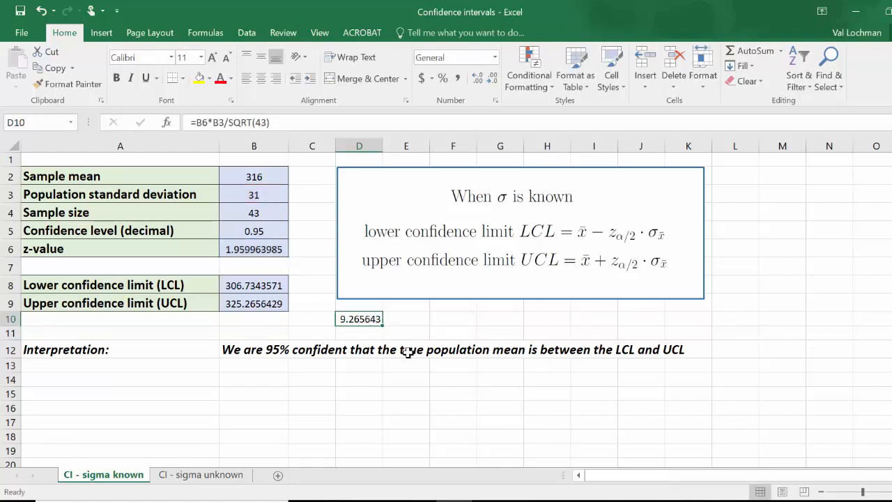
# Switch to the homework in Chrome, submit 9.27 as the margin of error for part b, and go back to problem 8.2.10-T from the next question.
pyautogui.hotkey('alt', 'Tab')
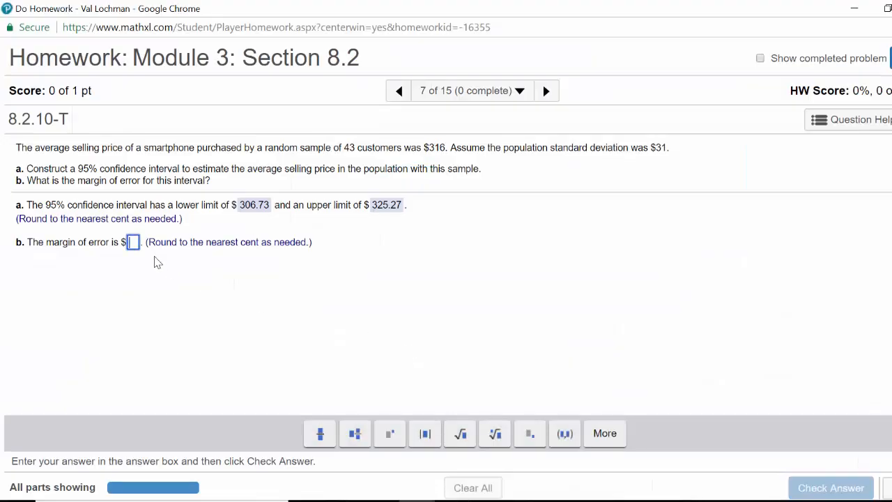
pyautogui.write('9.2')
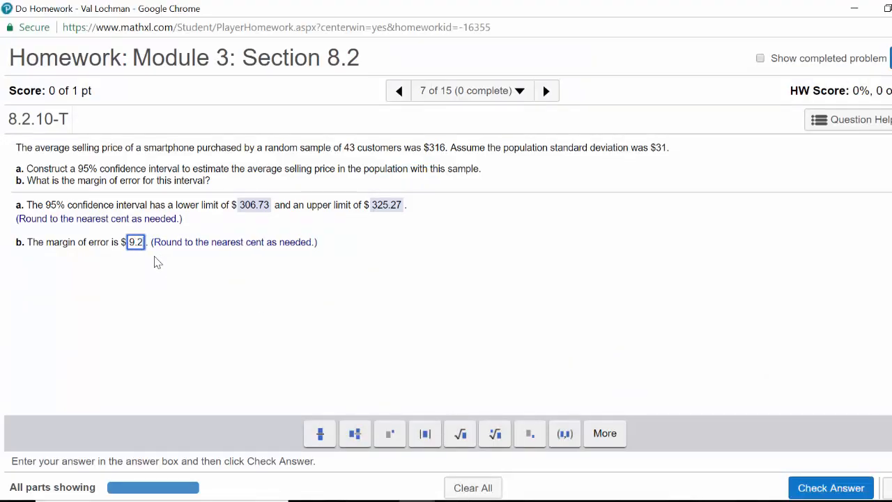
pyautogui.write('7')
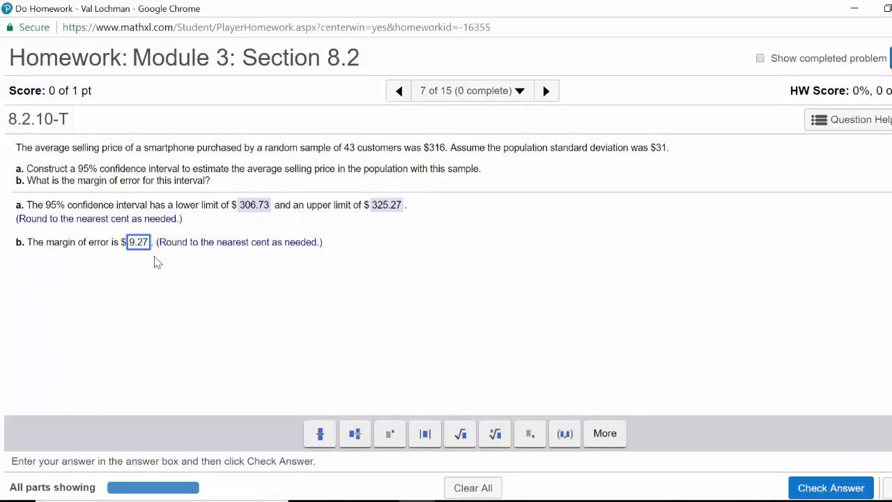
pyautogui.press('Return')
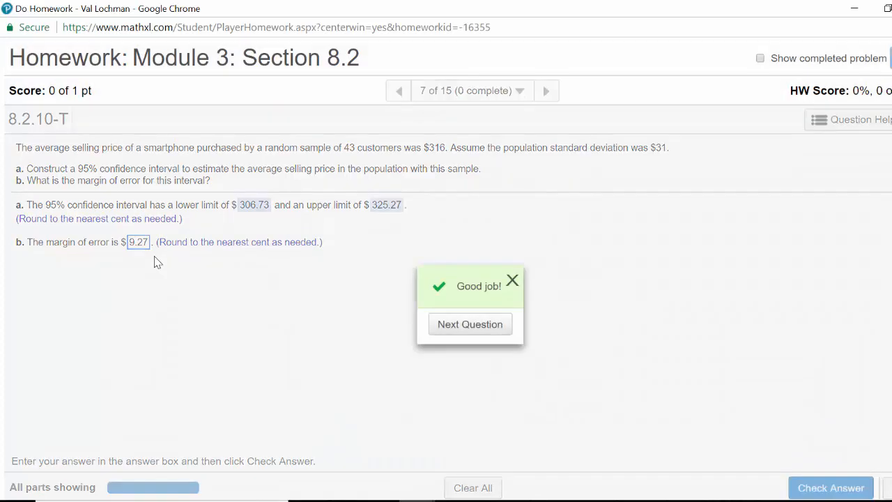
pyautogui.click(482, 333)
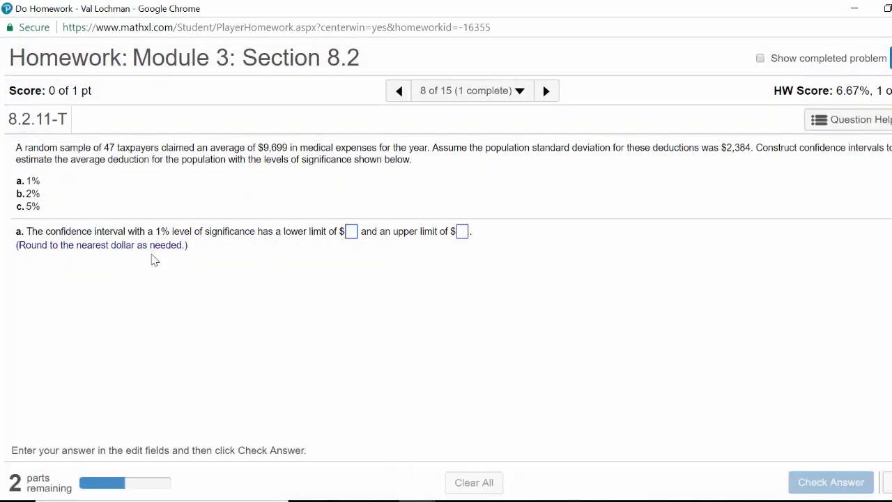
pyautogui.click(399, 92)
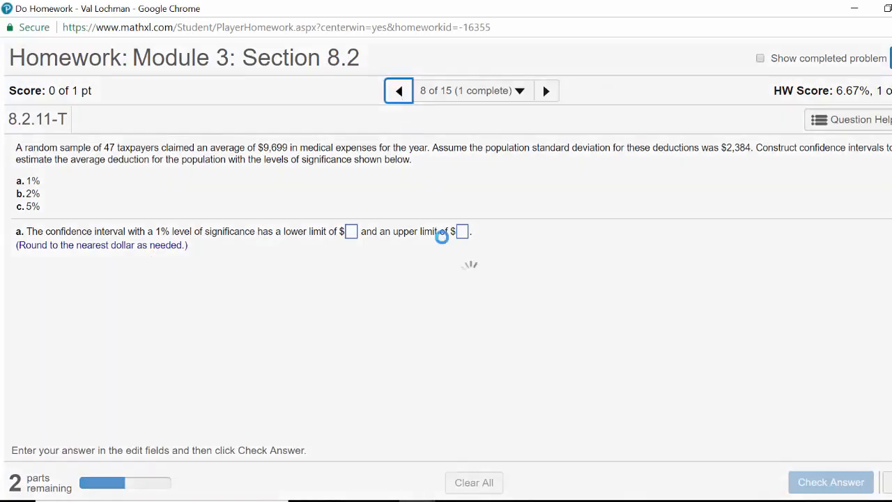
# Review the completed smartphone problem in Chrome against the Excel results, ending in the Excel workbook.
pyautogui.hotkey('alt', 'Tab')
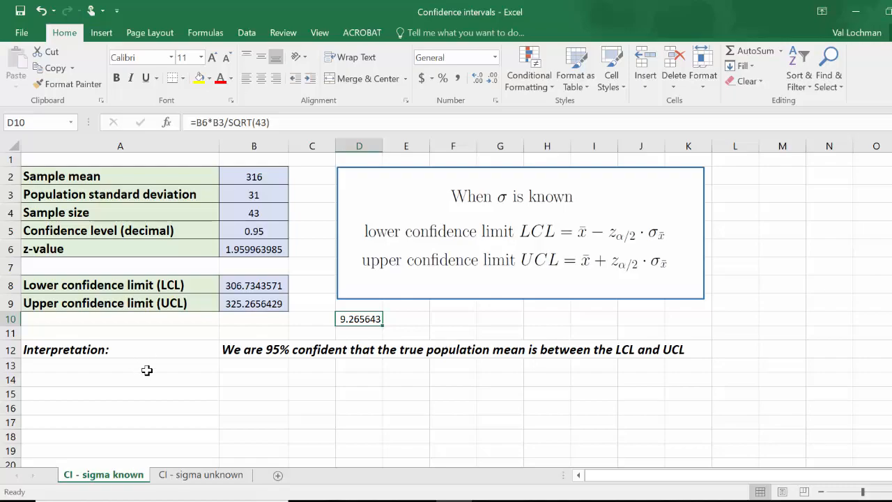
pyautogui.click(416, 500)
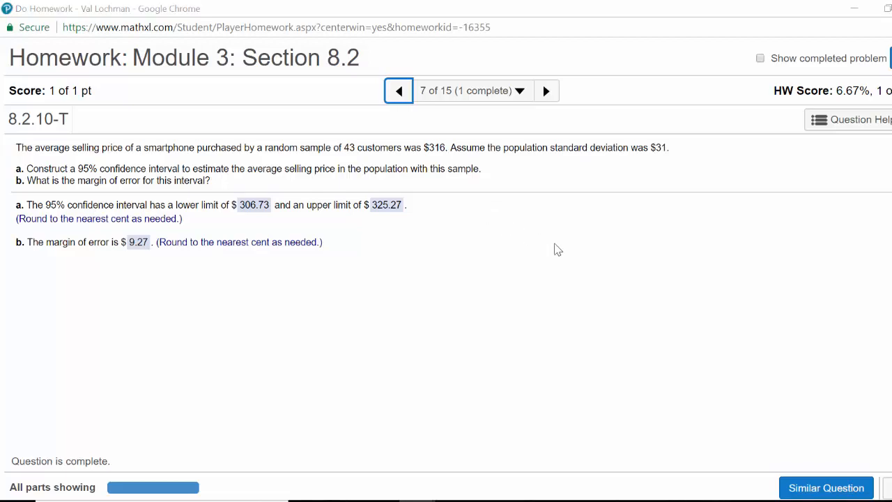
pyautogui.hotkey('alt', 'Tab')
# In cell B14, enter "We are 95% confident that the true population mean price for smartphones is between $306.73 and $325.27".
pyautogui.click(104, 382)
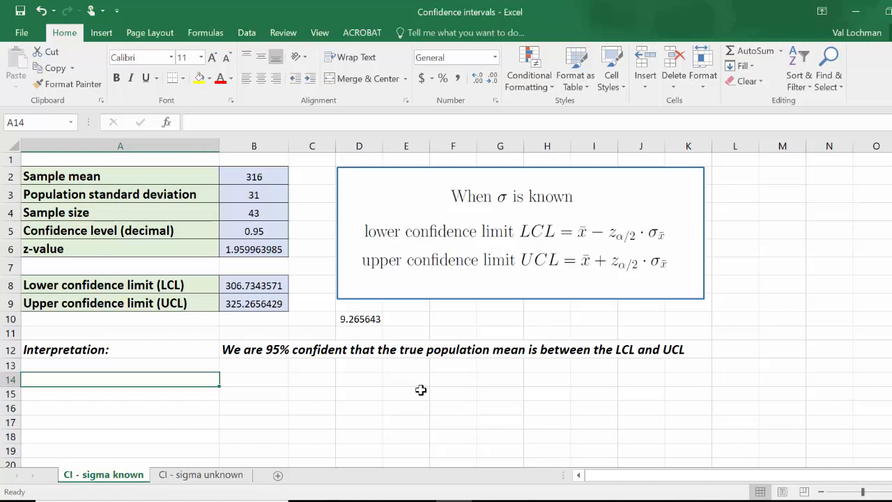
pyautogui.click(266, 377)
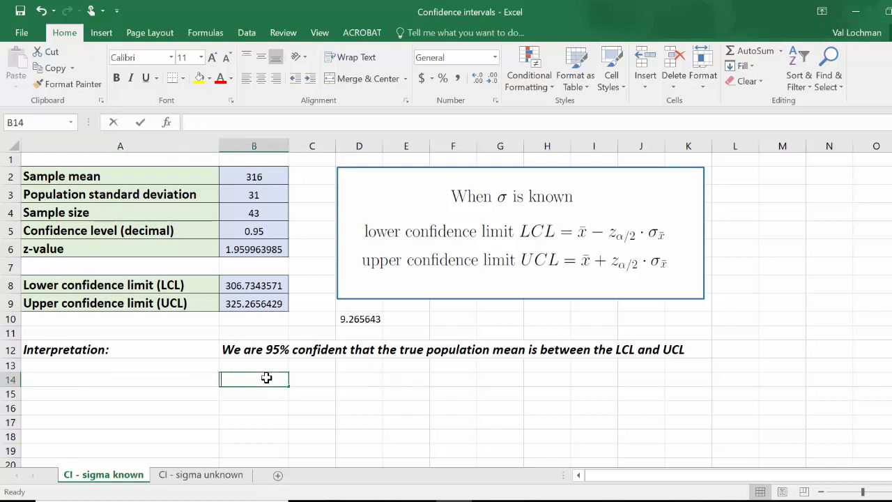
pyautogui.write('We are 9')
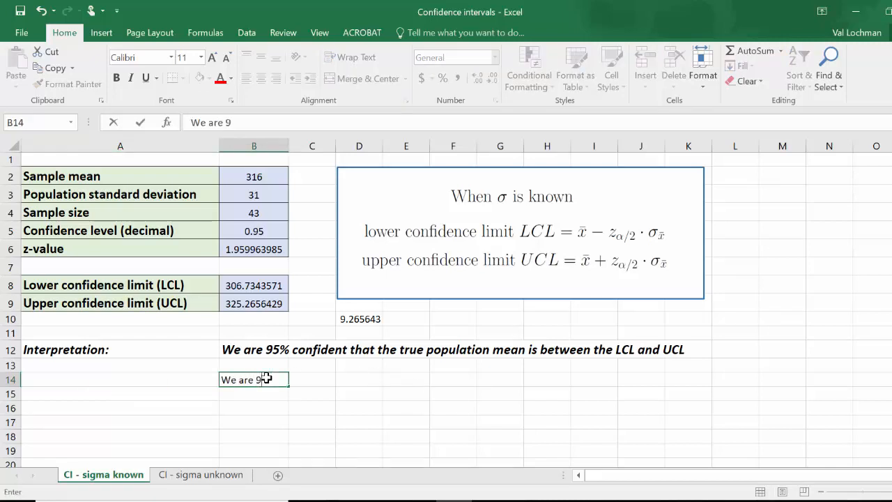
pyautogui.write('5% confident that t')
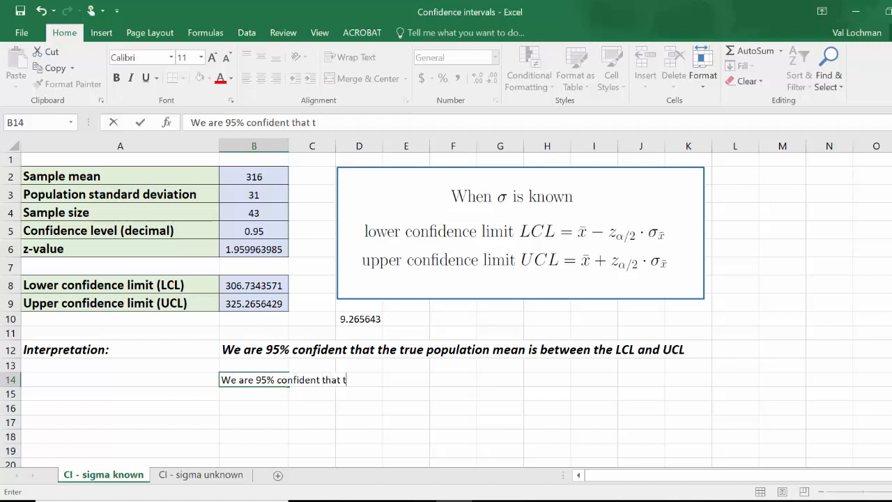
pyautogui.write('he true po')
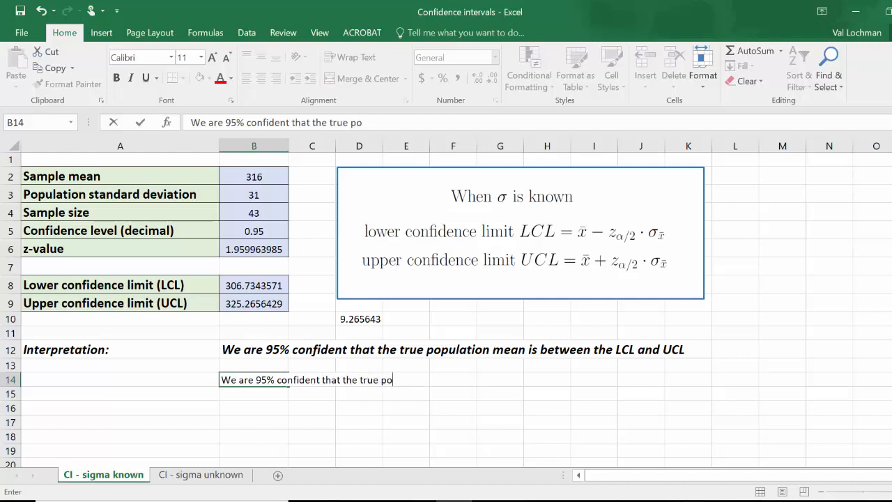
pyautogui.write('pulation me')
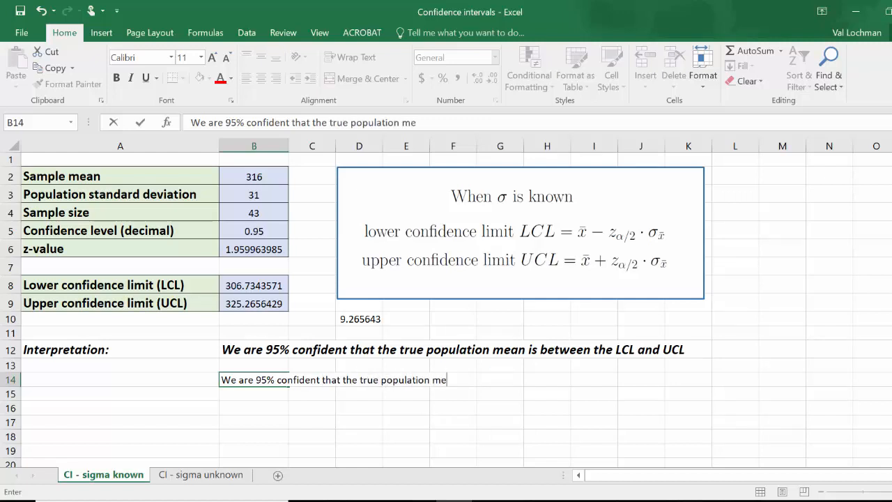
pyautogui.write('an price for smart')
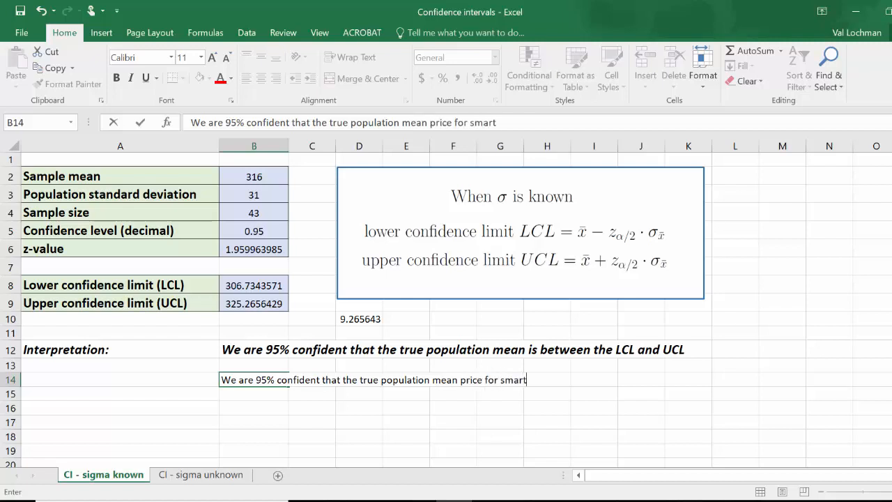
pyautogui.write('phones is between ')
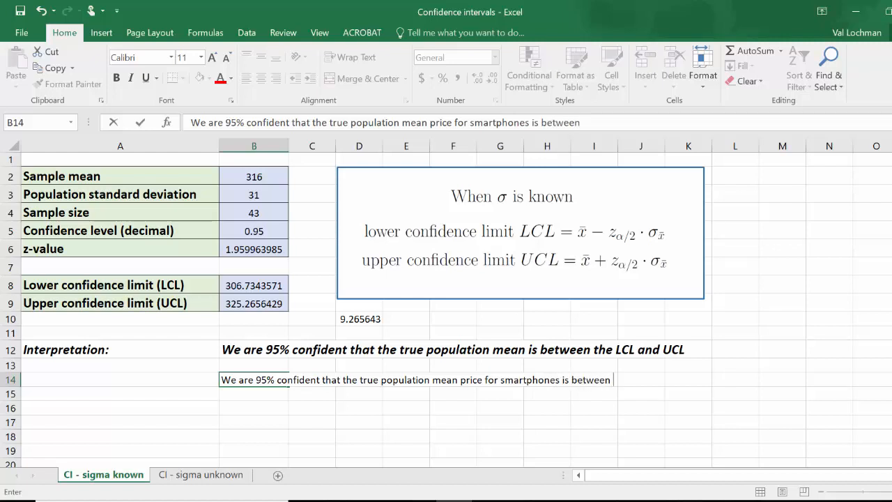
pyautogui.write('$306.73 ')
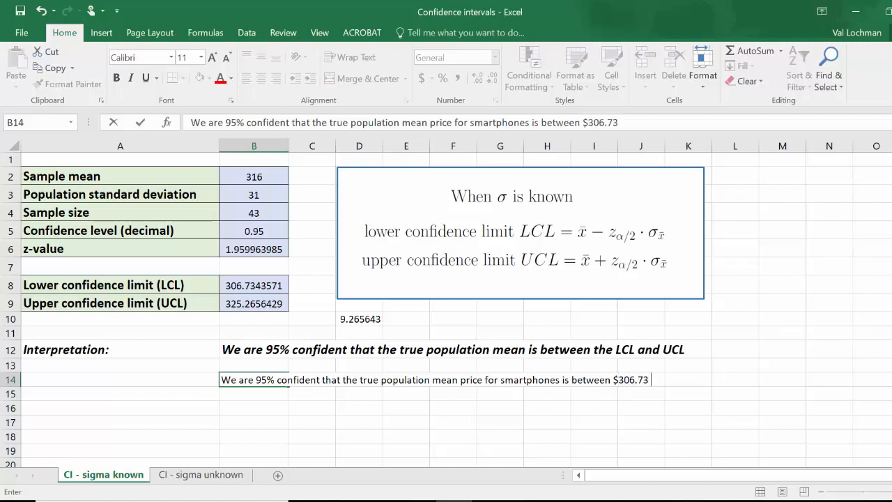
pyautogui.write('and $325.')
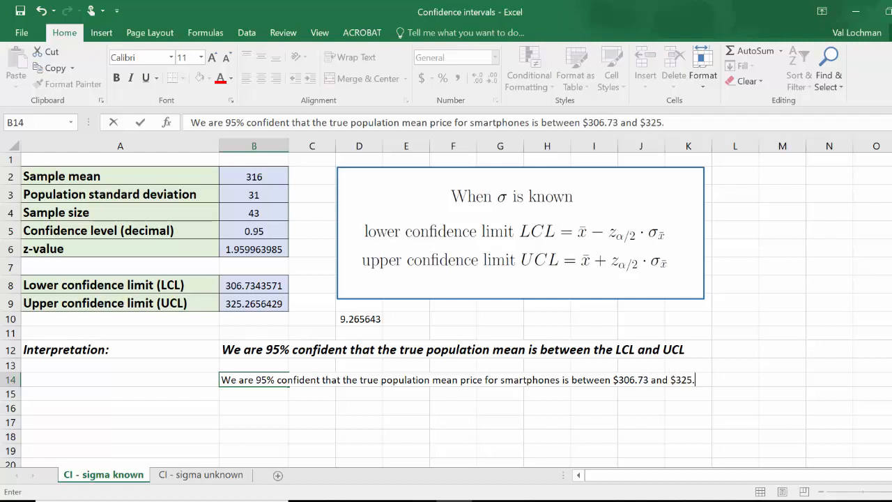
pyautogui.write('27')
pyautogui.moveTo(707, 380); pyautogui.dragTo(220, 380)
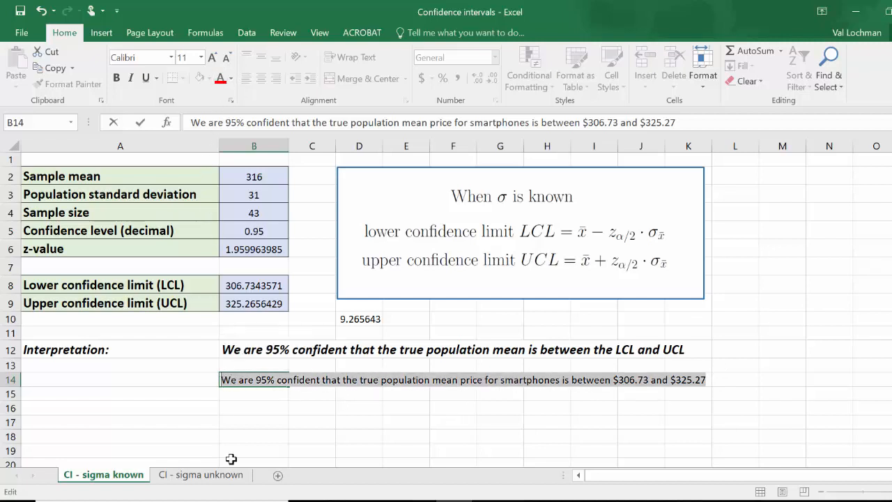
pyautogui.click(255, 393)
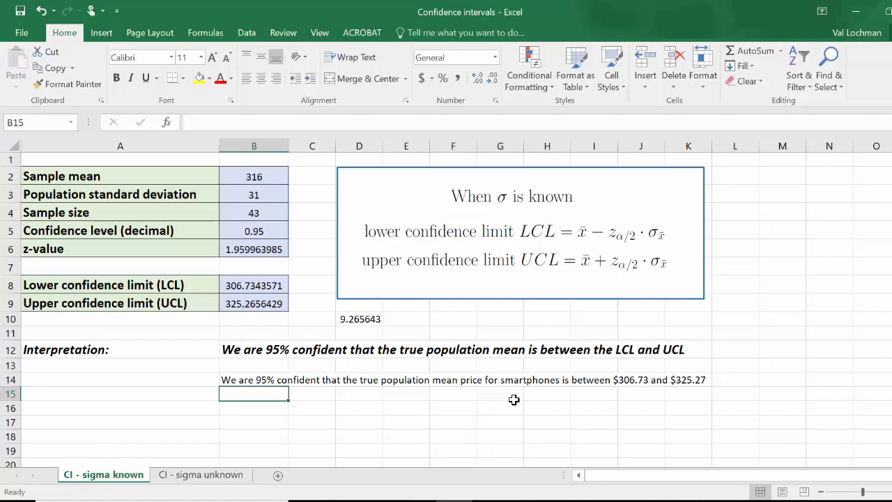
# Open the "CI - sigma unknown" worksheet to view its confidence interval template.
pyautogui.click(216, 477)
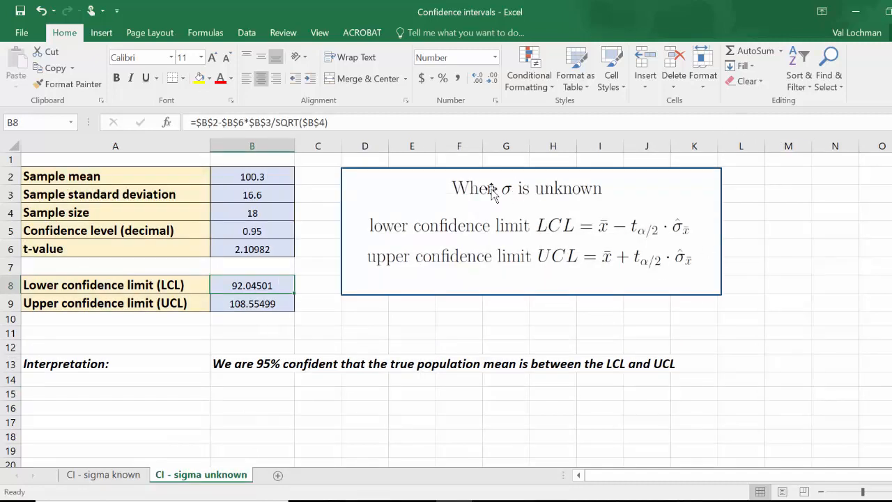